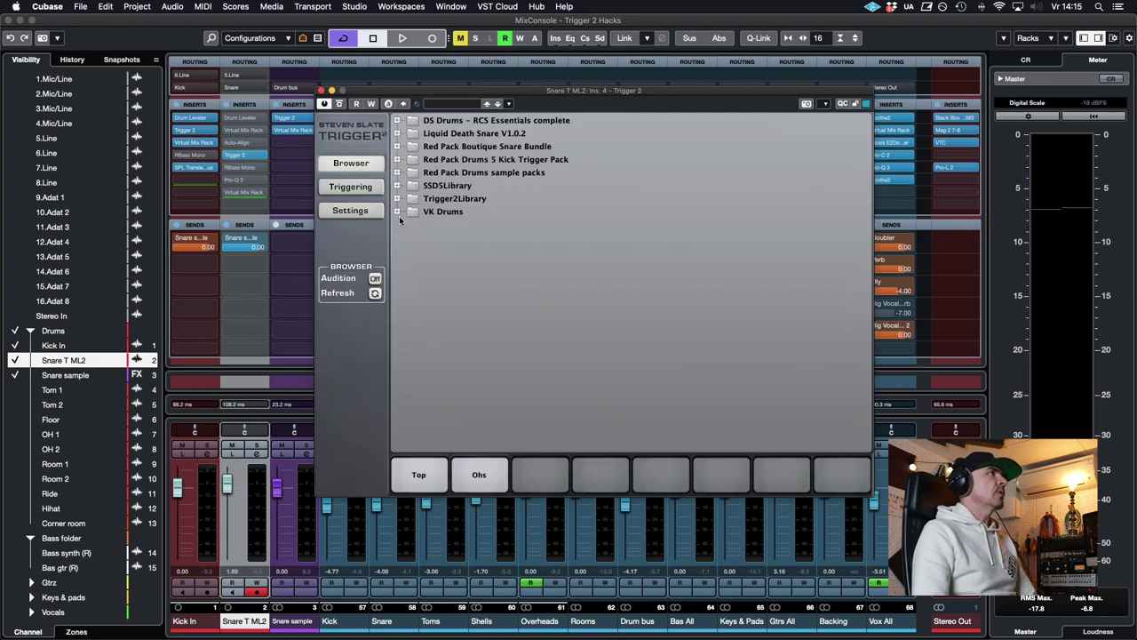
Switch the Snare T ML2 trigger from sample browsing to its triggering view and audition the Top and Ohs samples.
{"action": "left_click", "coordinate": [398, 212]}
{"action": "left_click", "coordinate": [397, 212]}
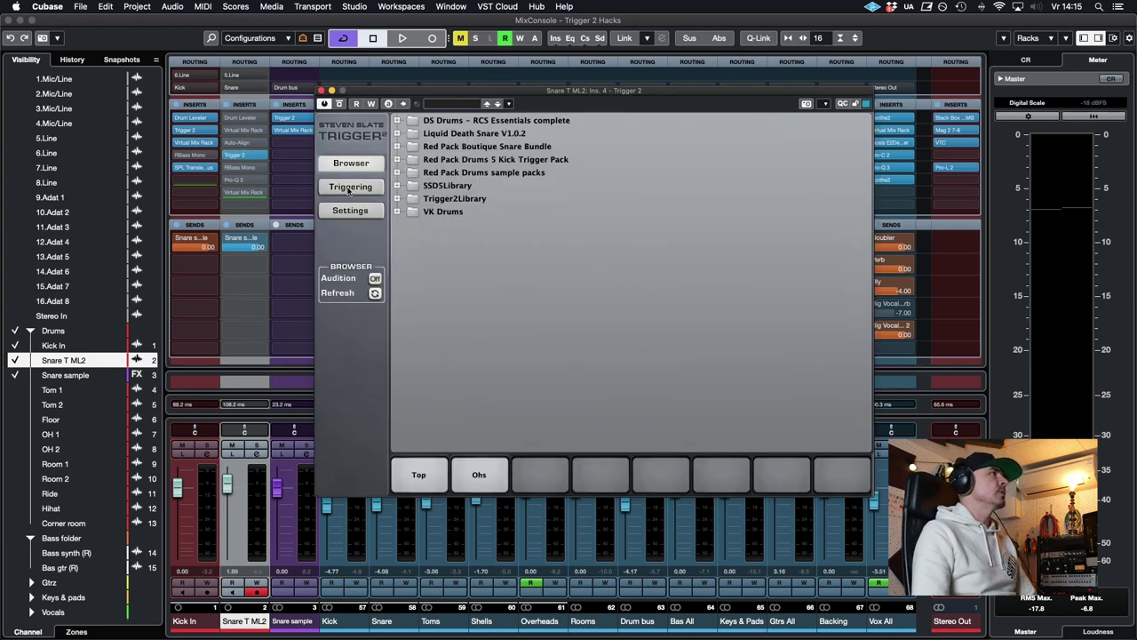
{"action": "left_click", "coordinate": [349, 187]}
{"action": "left_click", "coordinate": [409, 474]}
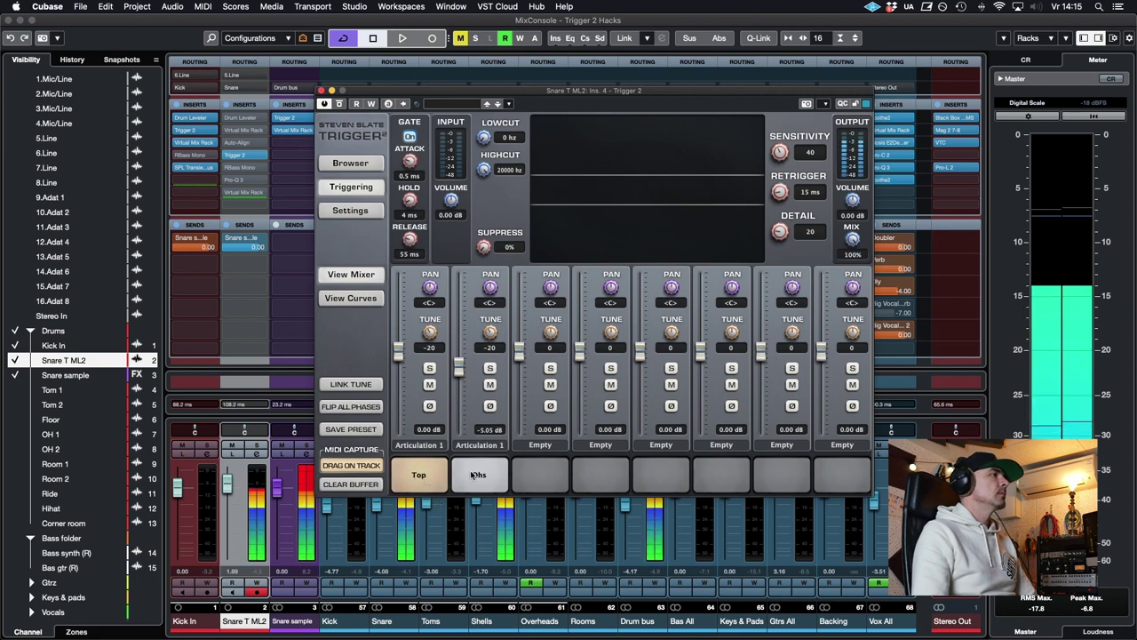
{"action": "left_click", "coordinate": [474, 475]}
Set the Snare T ML2 trigger's mix to 39% and its sensitivity to 39.
{"action": "left_click_drag", "start_coordinate": [852, 238], "coordinate": [833, 350]}
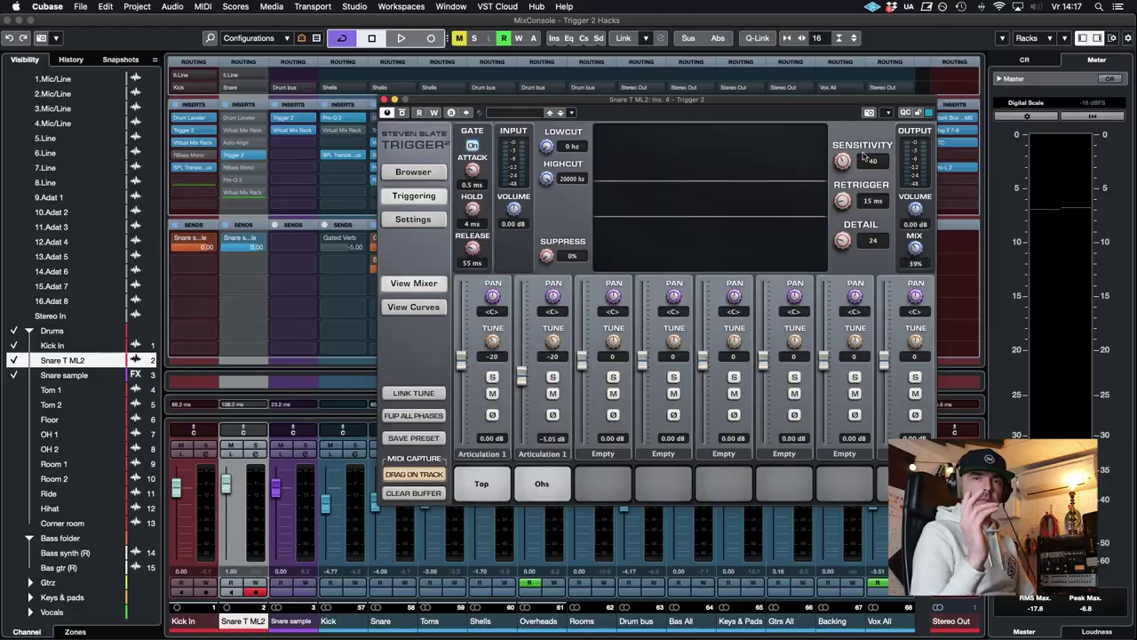
{"action": "left_click_drag", "start_coordinate": [842, 160], "coordinate": [839, 165]}
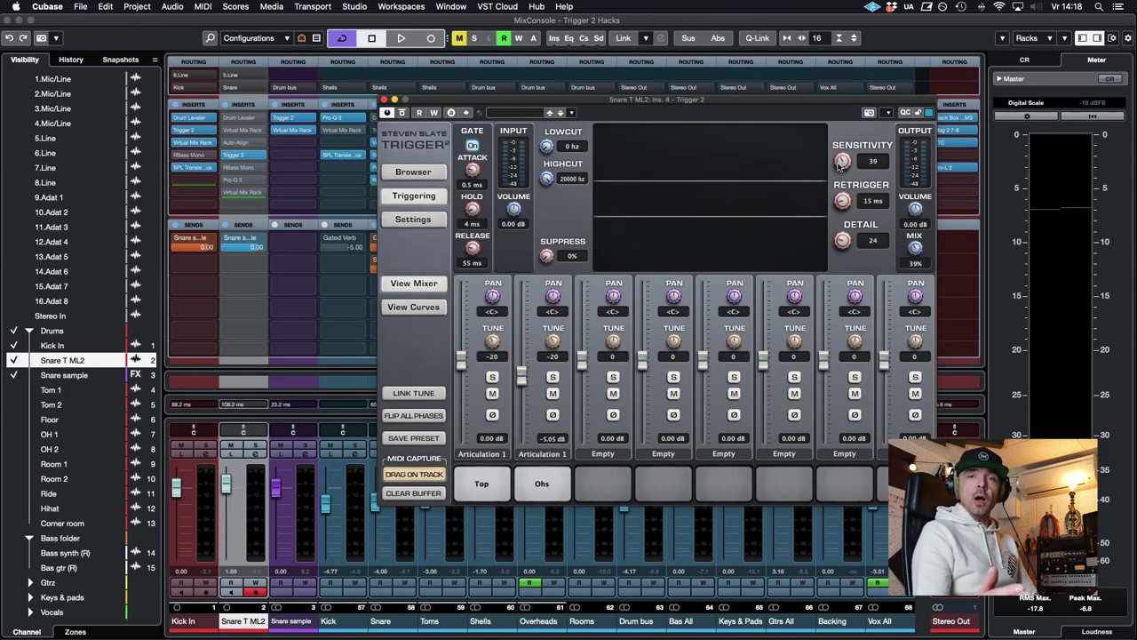
Link the tuning of all sample slots at -20, then flip the phase of every slot.
{"action": "left_click", "coordinate": [405, 393]}
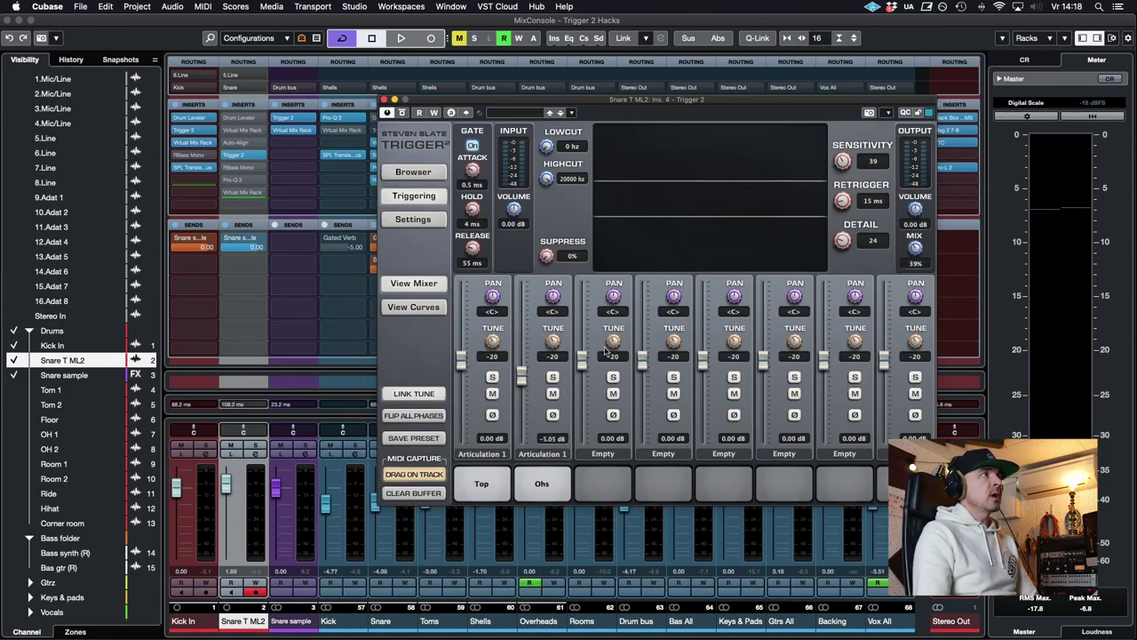
{"action": "scroll", "coordinate": [493, 340], "scroll_direction": "up", "scroll_amount": 2}
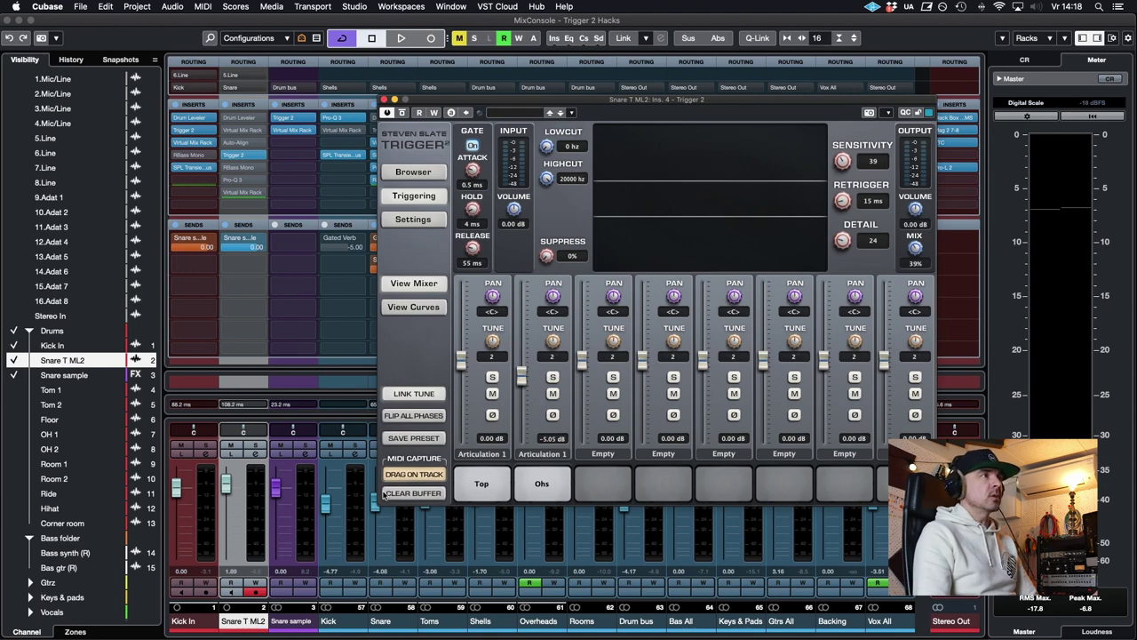
{"action": "left_click", "coordinate": [413, 415]}
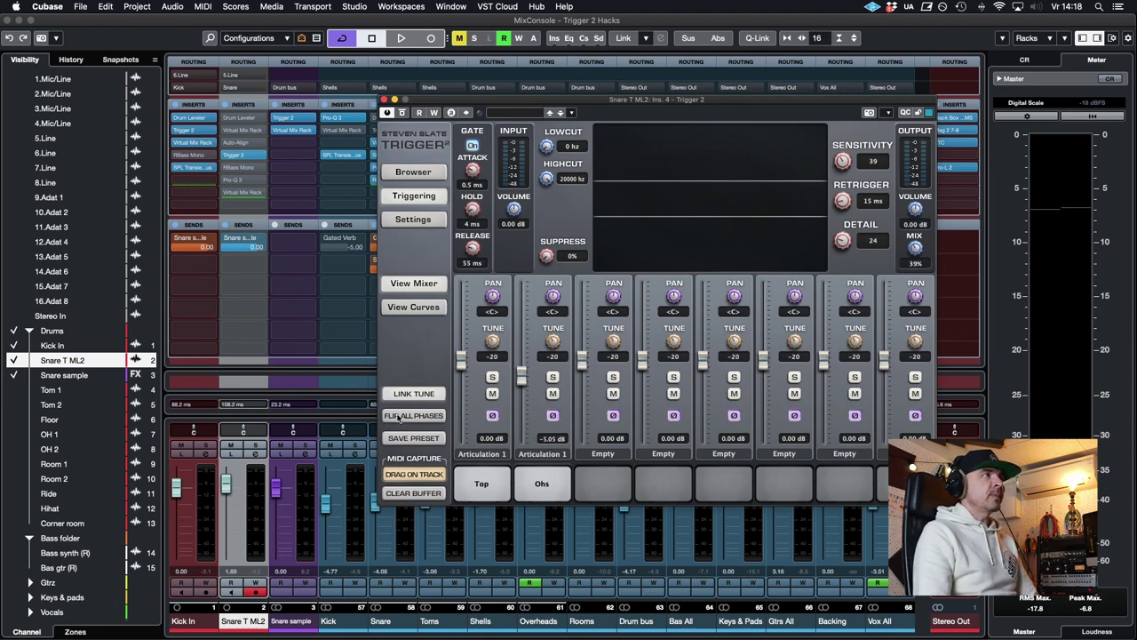
Show the sample curves and toggle the attack, sustain and release links off and back on.
{"action": "left_click", "coordinate": [405, 307]}
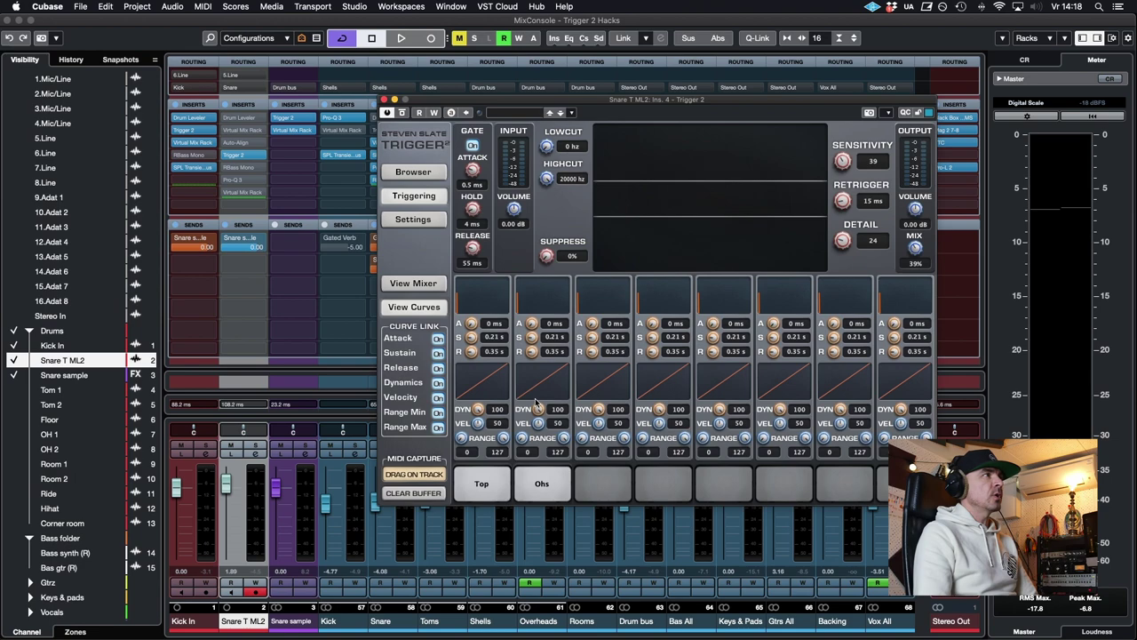
{"action": "left_click", "coordinate": [438, 353]}
{"action": "left_click", "coordinate": [438, 339]}
{"action": "left_click", "coordinate": [438, 366]}
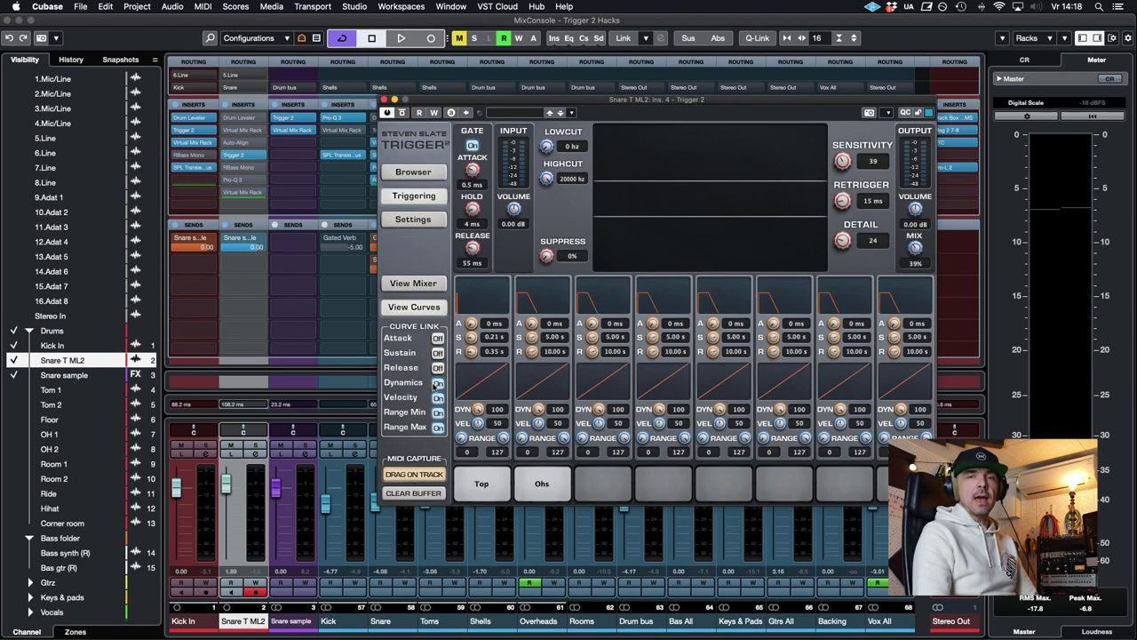
{"action": "left_click", "coordinate": [438, 338]}
{"action": "left_click", "coordinate": [438, 352]}
{"action": "left_click", "coordinate": [438, 367]}
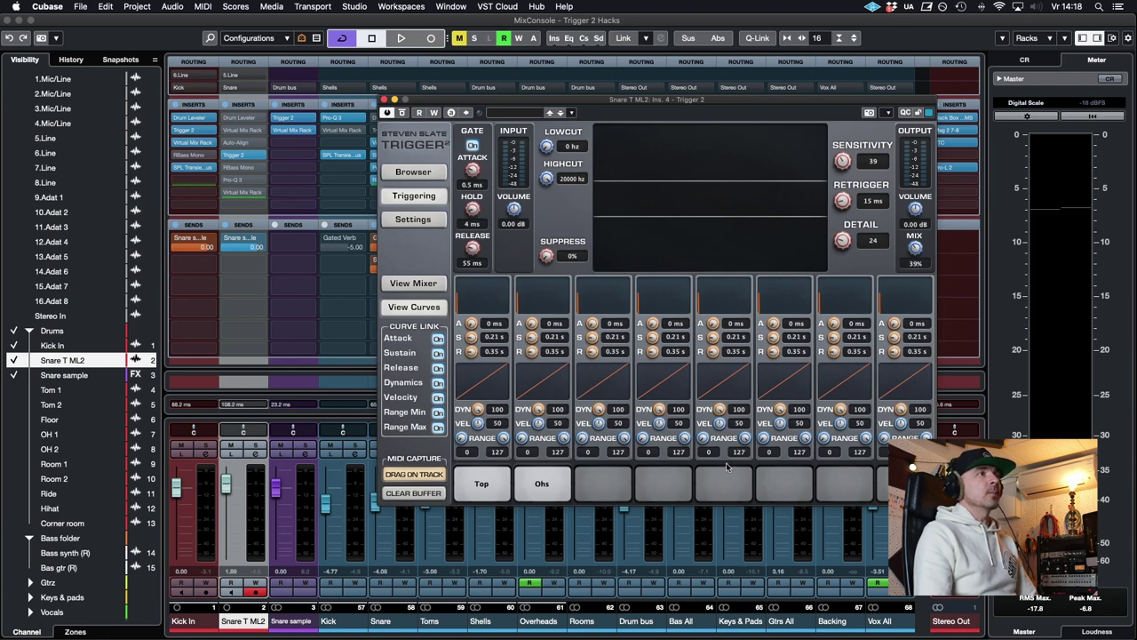
Open Trigger 2 on the Snare sample channel, show its curves and set the linked sustain to 5.02 s.
{"action": "left_click", "coordinate": [382, 100]}
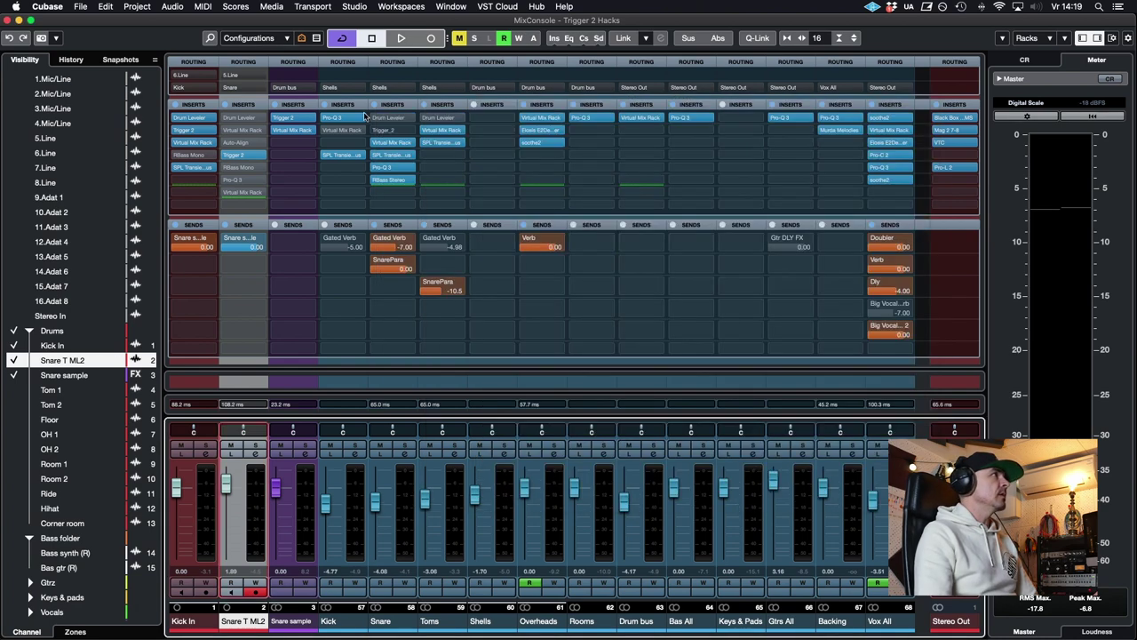
{"action": "left_click", "coordinate": [284, 117]}
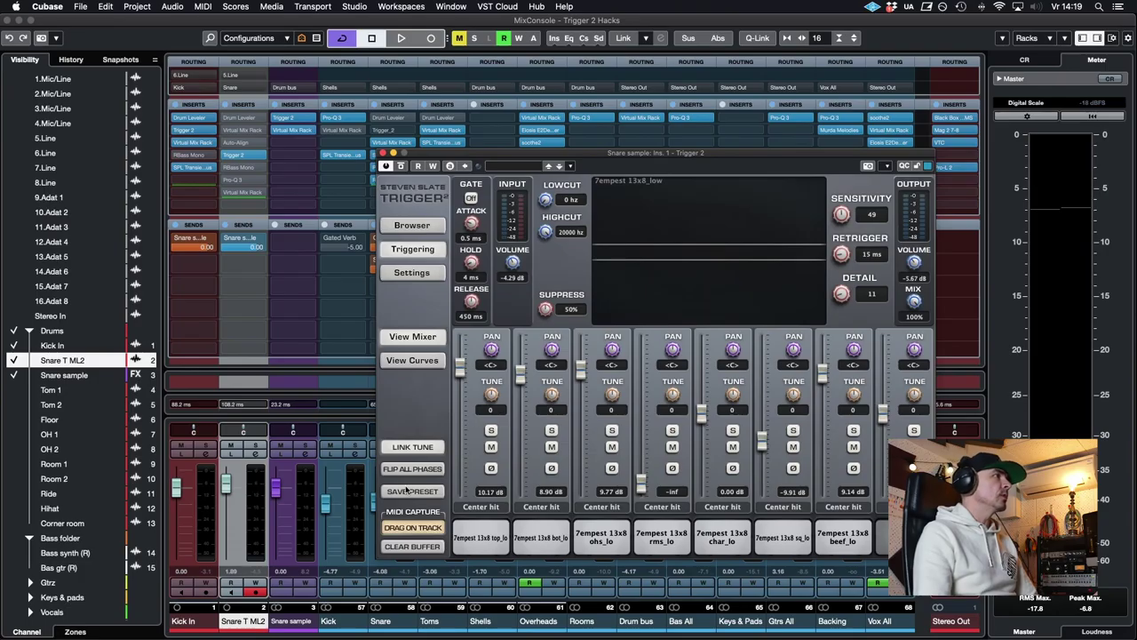
{"action": "left_click", "coordinate": [412, 361]}
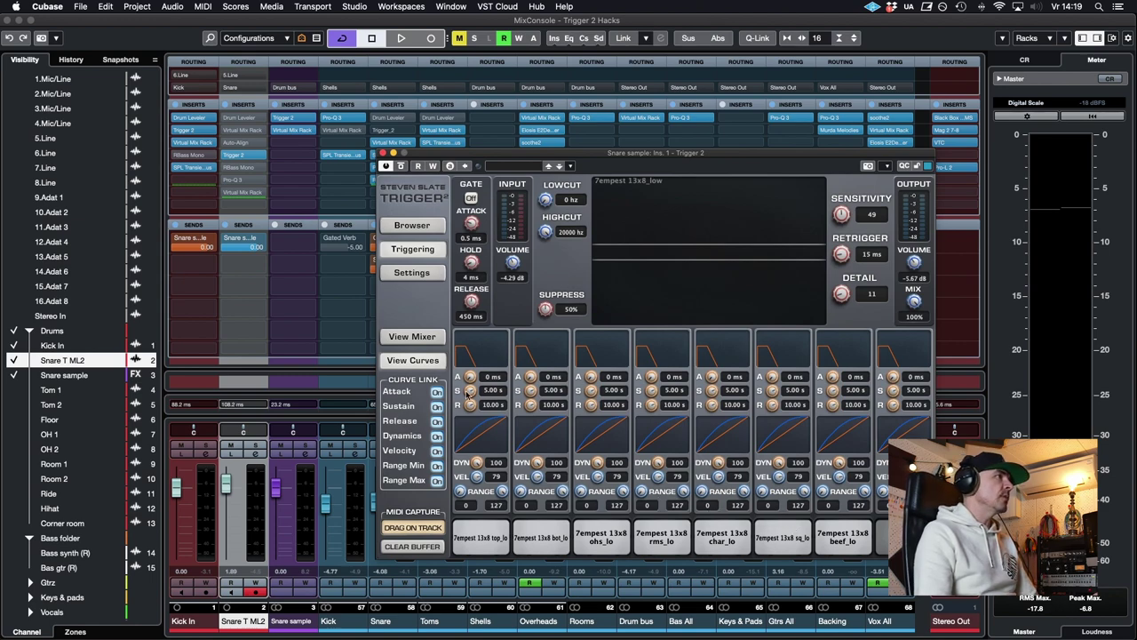
{"action": "left_click_drag", "start_coordinate": [469, 392], "coordinate": [425, 427]}
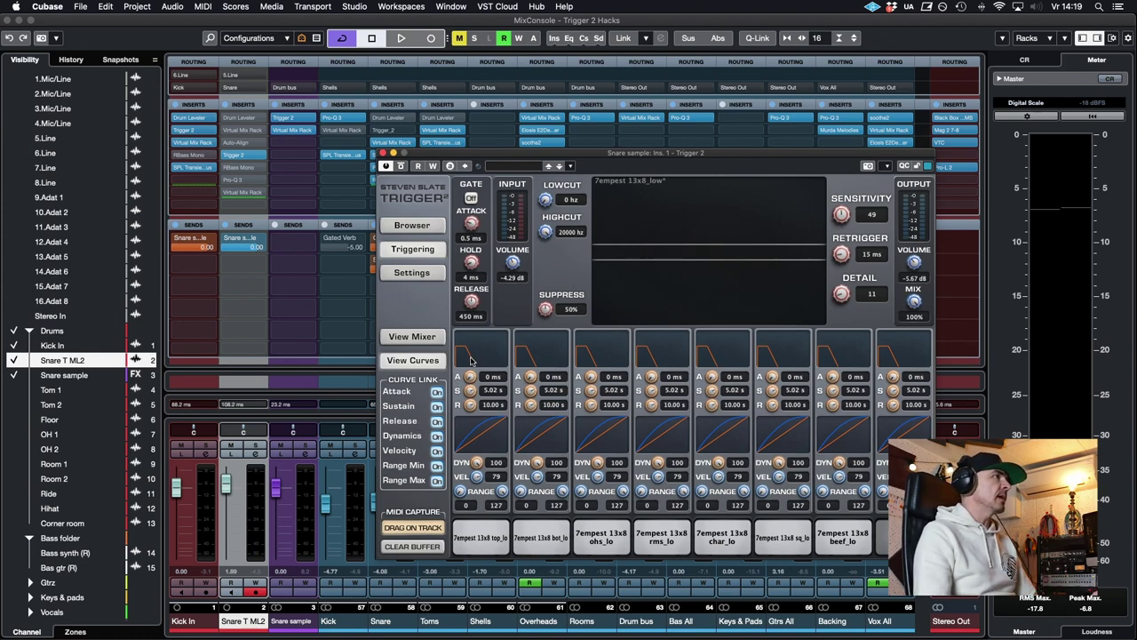
{"action": "left_click_drag", "start_coordinate": [471, 359], "coordinate": [469, 398]}
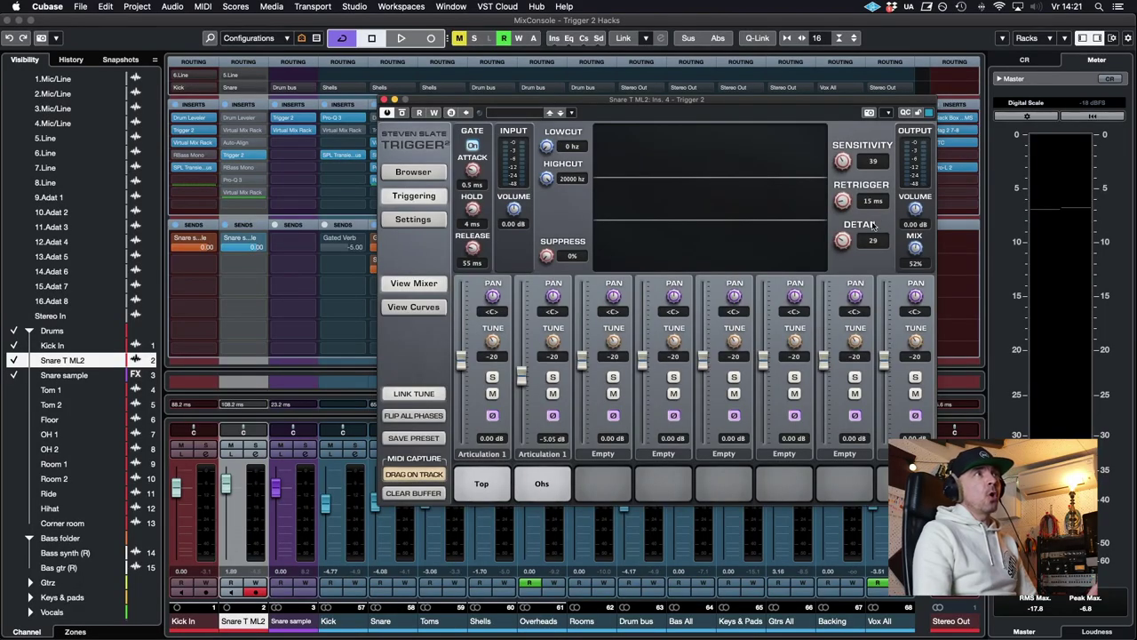
Raise the Snare T ML2 trigger's detail and set the Snare sample channel's fader to about 1.17 dB.
{"action": "left_click_drag", "start_coordinate": [842, 239], "coordinate": [844, 219]}
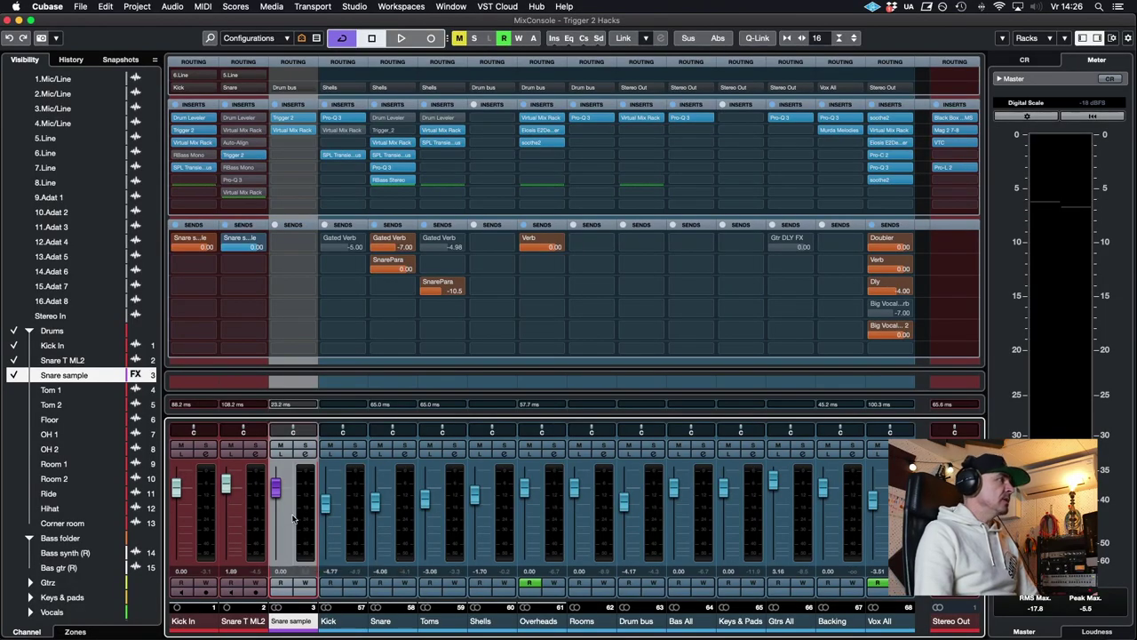
{"action": "left_click_drag", "start_coordinate": [275, 486], "coordinate": [276, 486]}
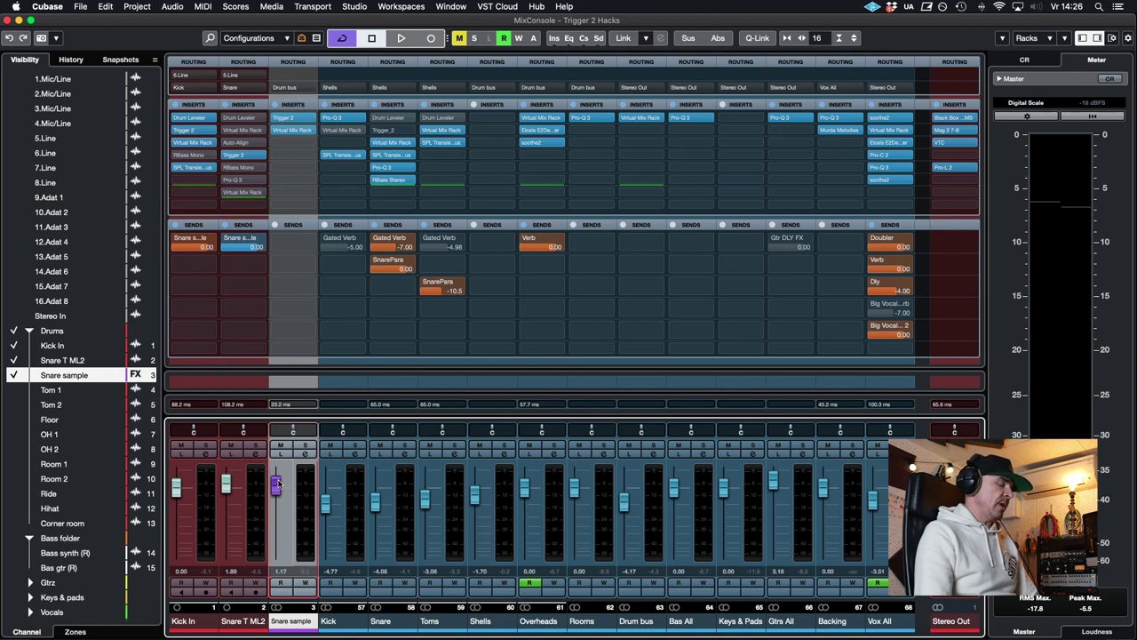
Examine the channel settings of the Snare T ML2 channel, including its inserts and sends, and close them.
{"action": "left_click", "coordinate": [239, 240]}
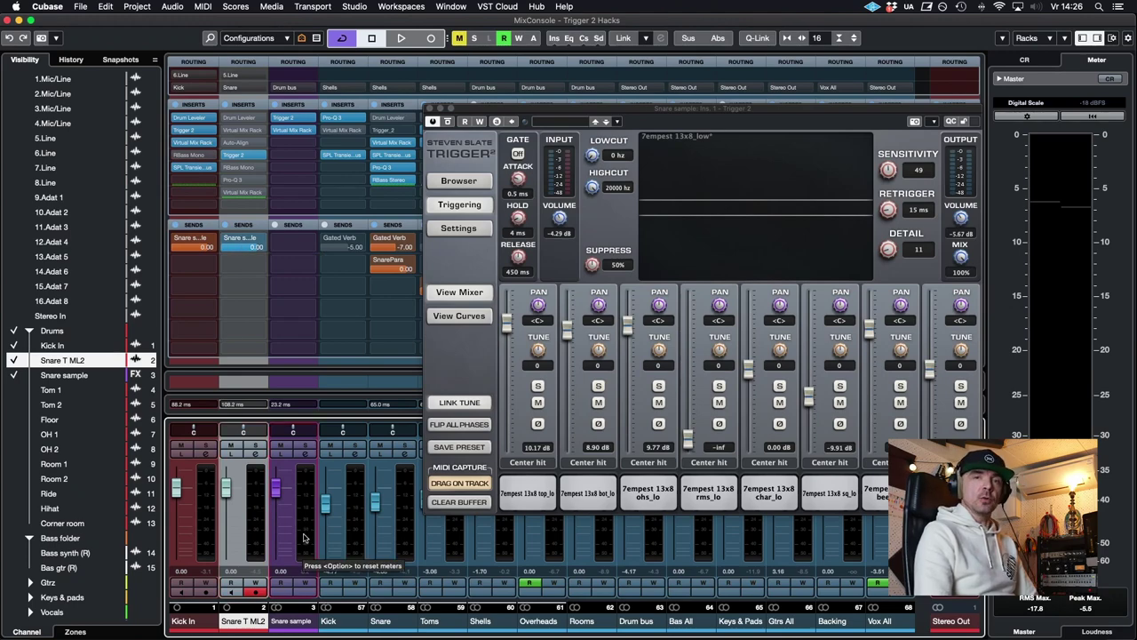
{"action": "key", "text": "e"}
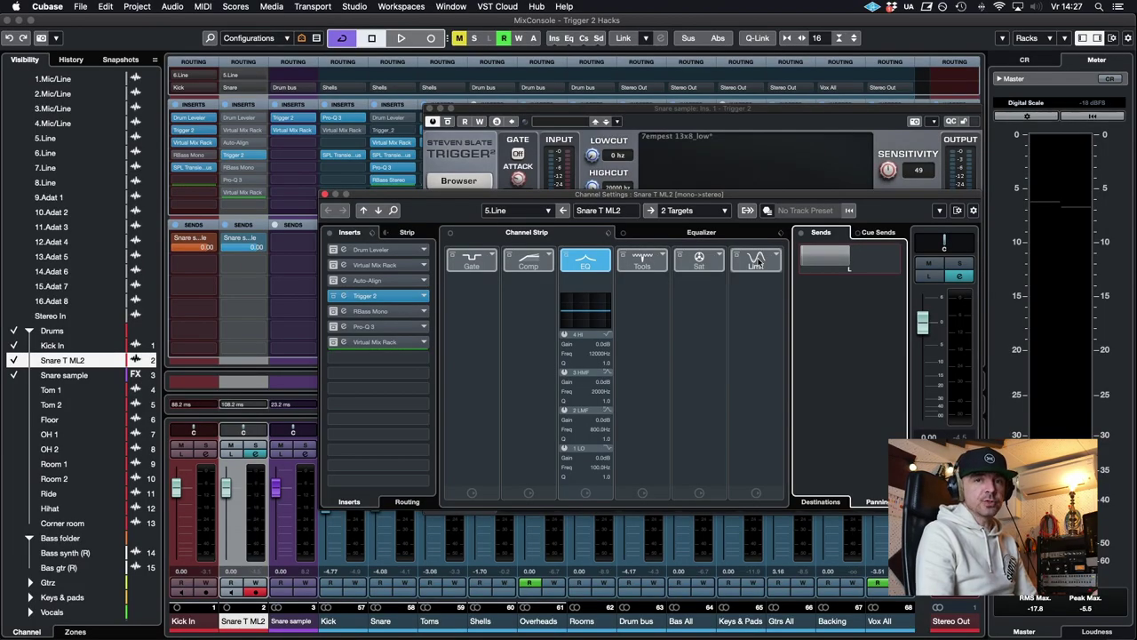
{"action": "left_click", "coordinate": [498, 116]}
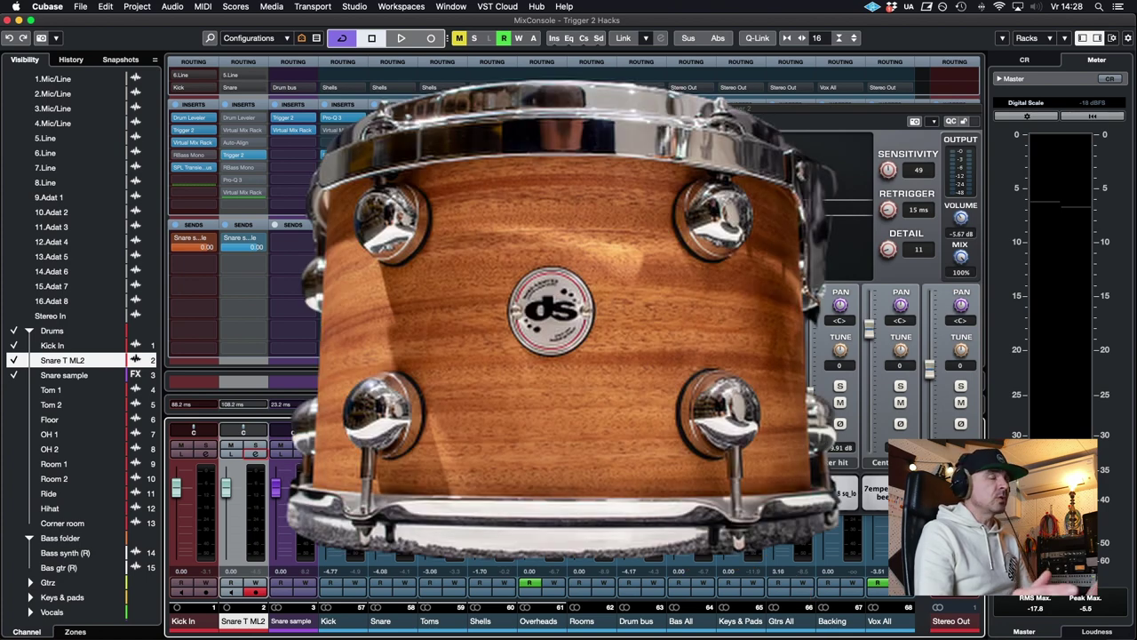
Examine the Kick In channel's settings and its send to the Snare sample channel.
{"action": "left_click", "coordinate": [205, 225]}
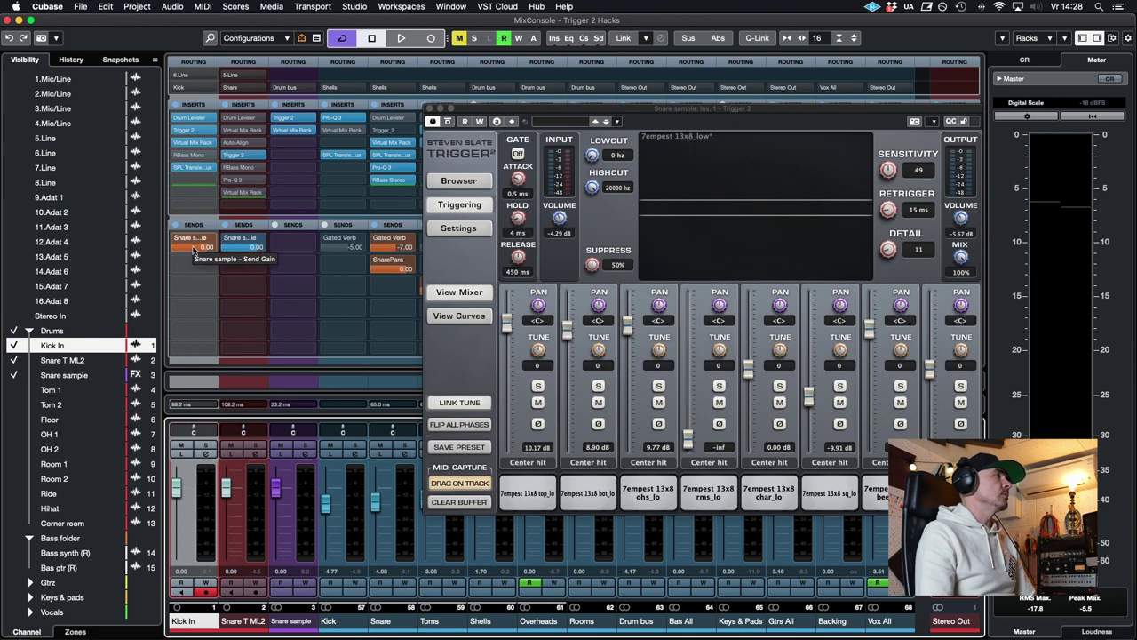
{"action": "key", "text": "e"}
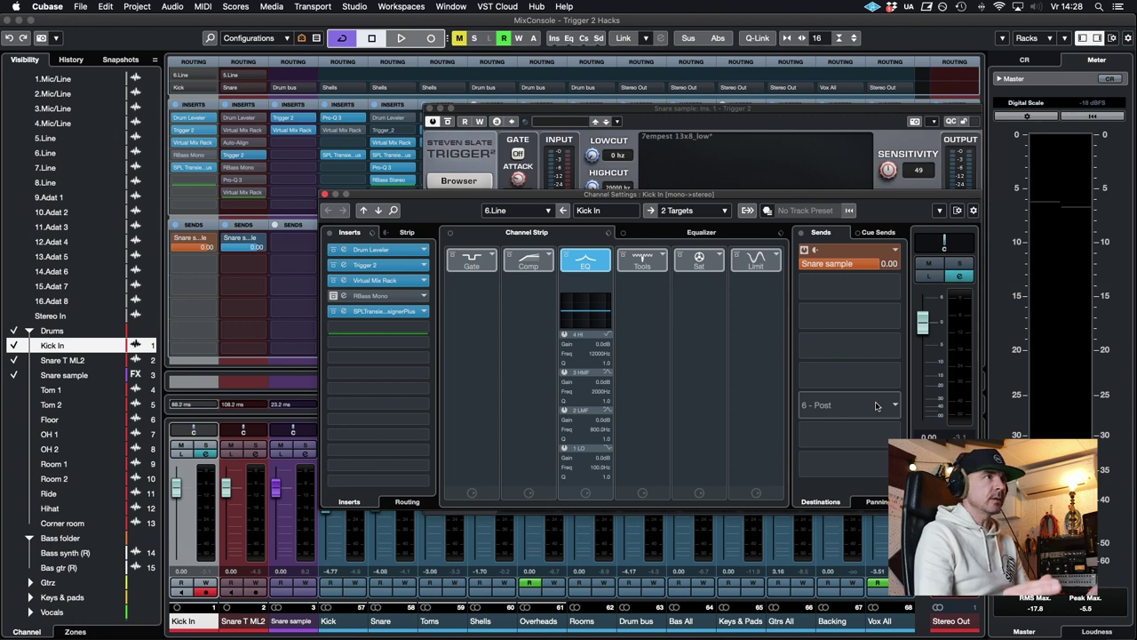
{"action": "left_click", "coordinate": [875, 405]}
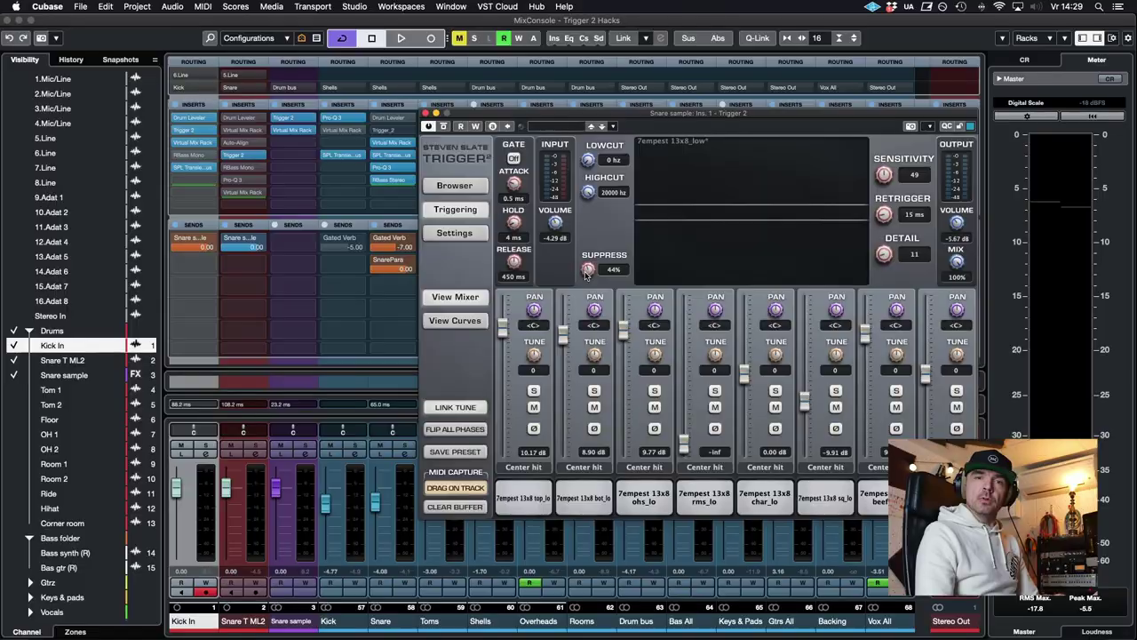
Lower the Snare sample channel's fader to -1.77 dB.
{"action": "left_click_drag", "start_coordinate": [276, 487], "coordinate": [285, 501]}
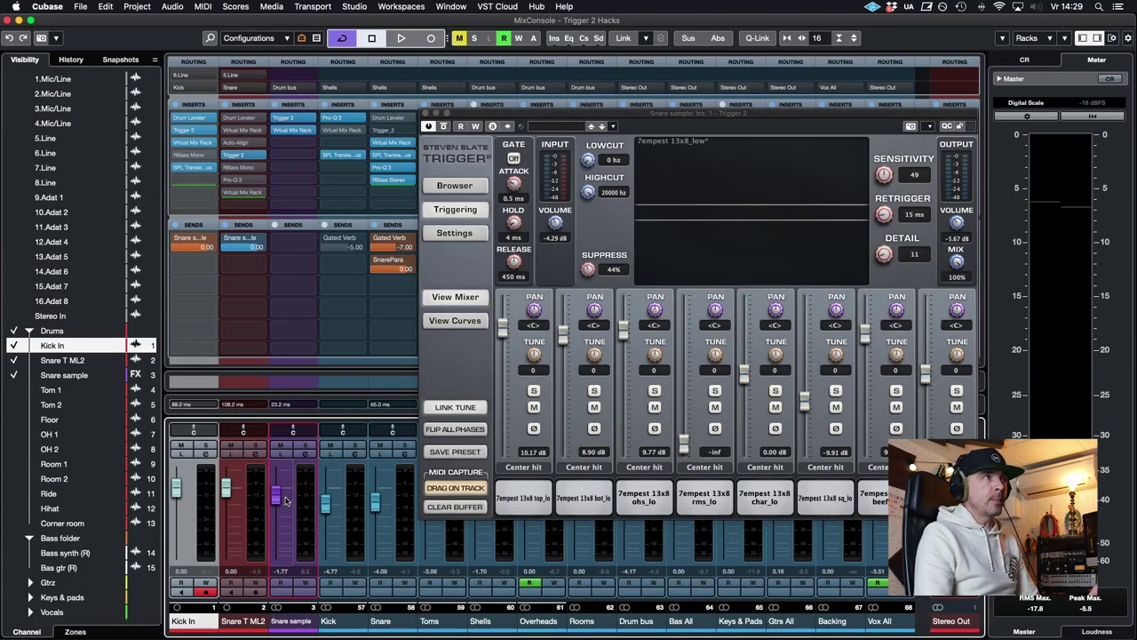
{"action": "left_click", "coordinate": [956, 271]}
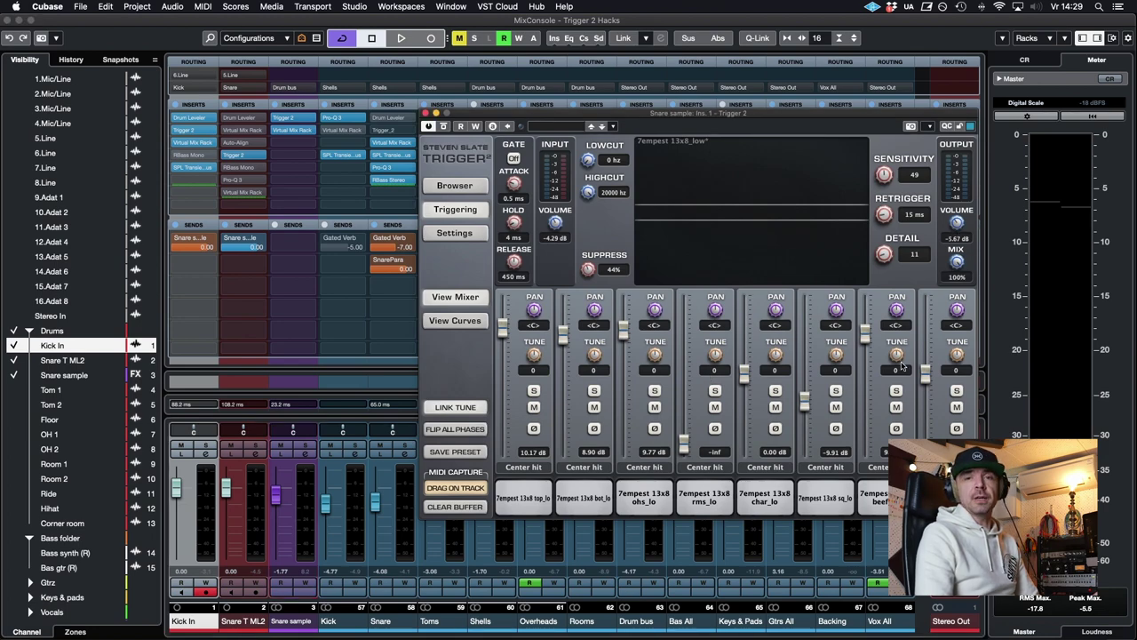
{"action": "left_click", "coordinate": [304, 537]}
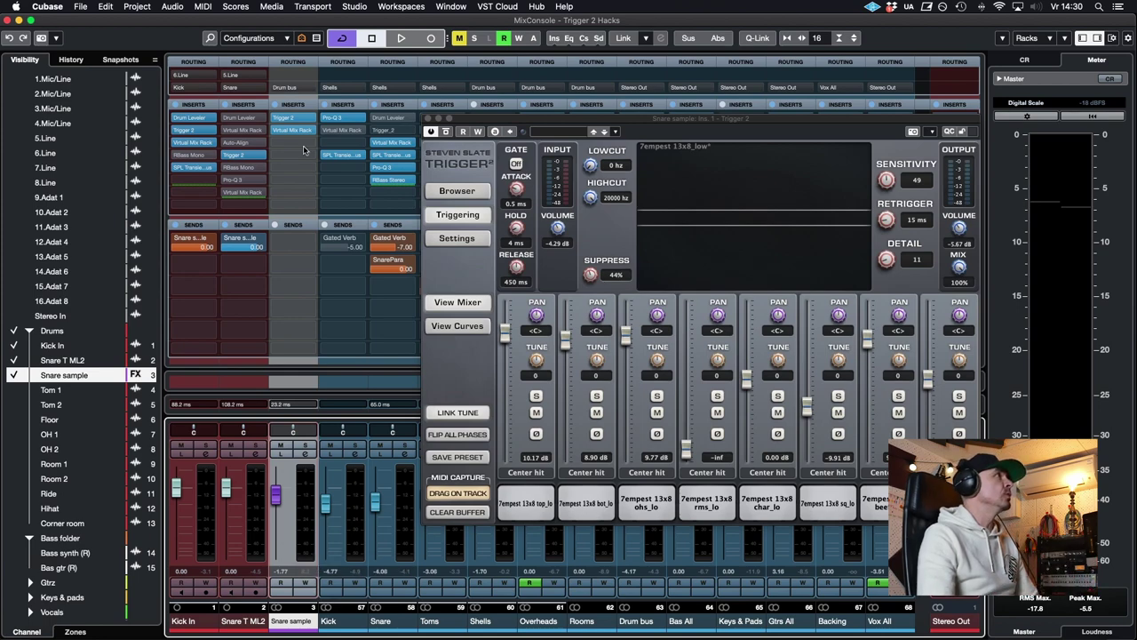
{"action": "left_click", "coordinate": [335, 294]}
{"action": "key", "text": "Escape"}
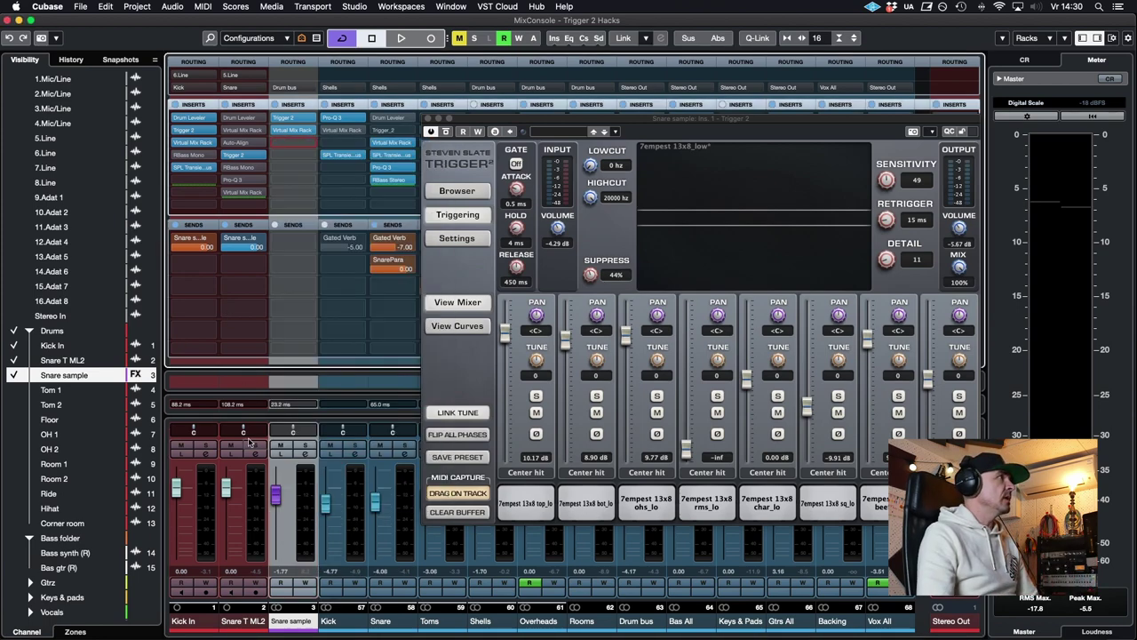
Pull the Snare T ML2 fader fully down and set the Snare sample trigger's suppress amount to 40%.
{"action": "left_click_drag", "start_coordinate": [226, 487], "coordinate": [227, 555]}
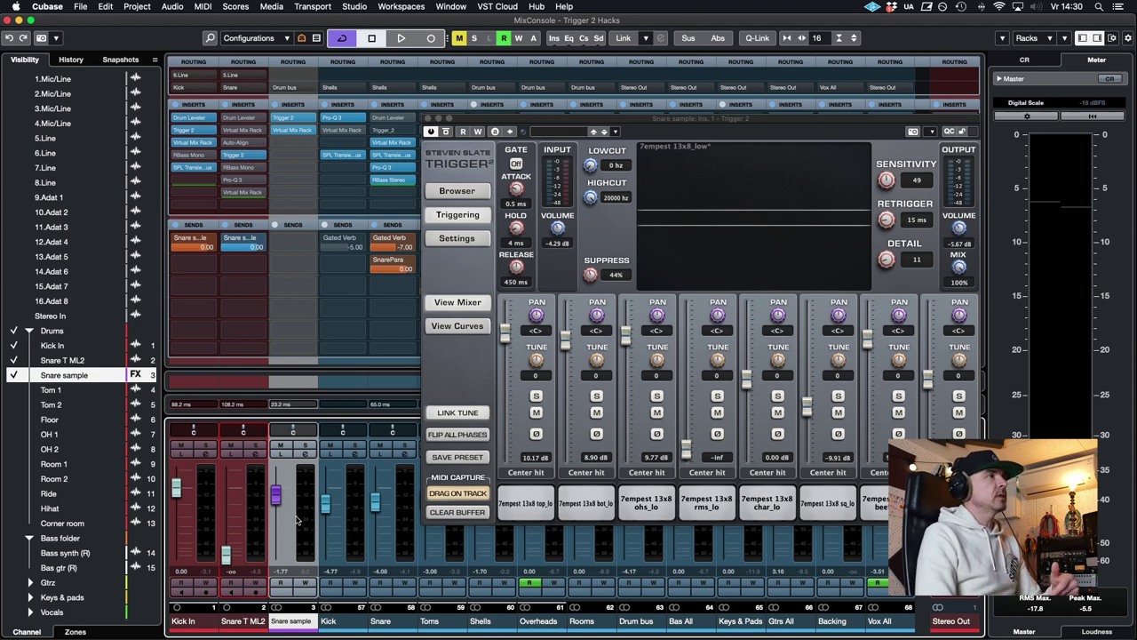
{"action": "left_click_drag", "start_coordinate": [590, 274], "coordinate": [582, 358]}
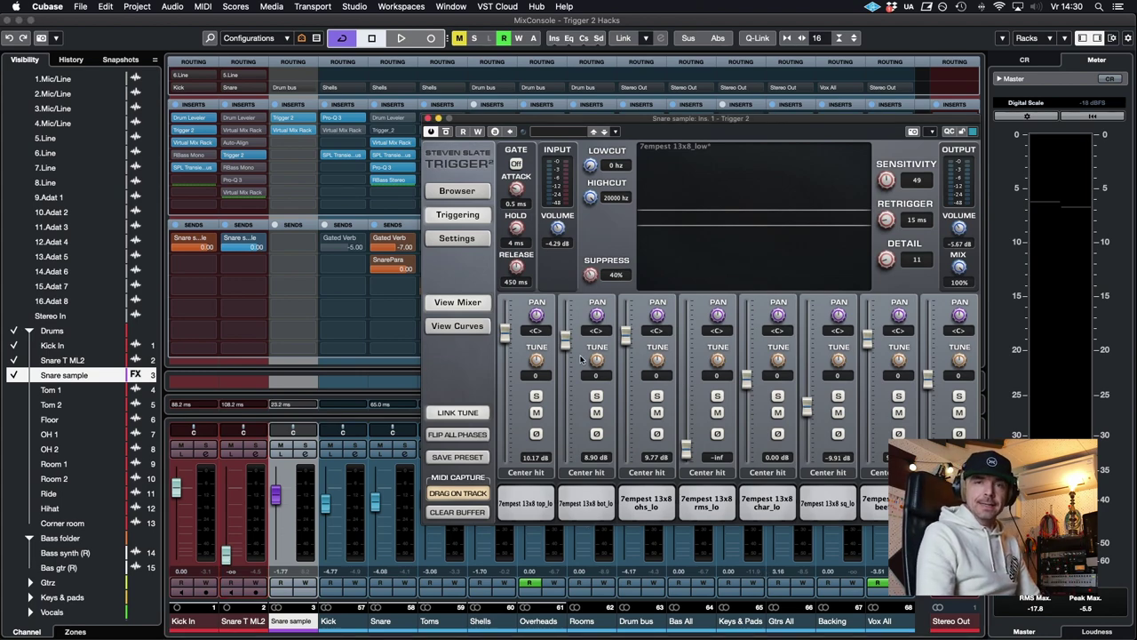
Play the song briefly to check which hits fire the Snare sample channel's trigger.
{"action": "key", "text": "space"}
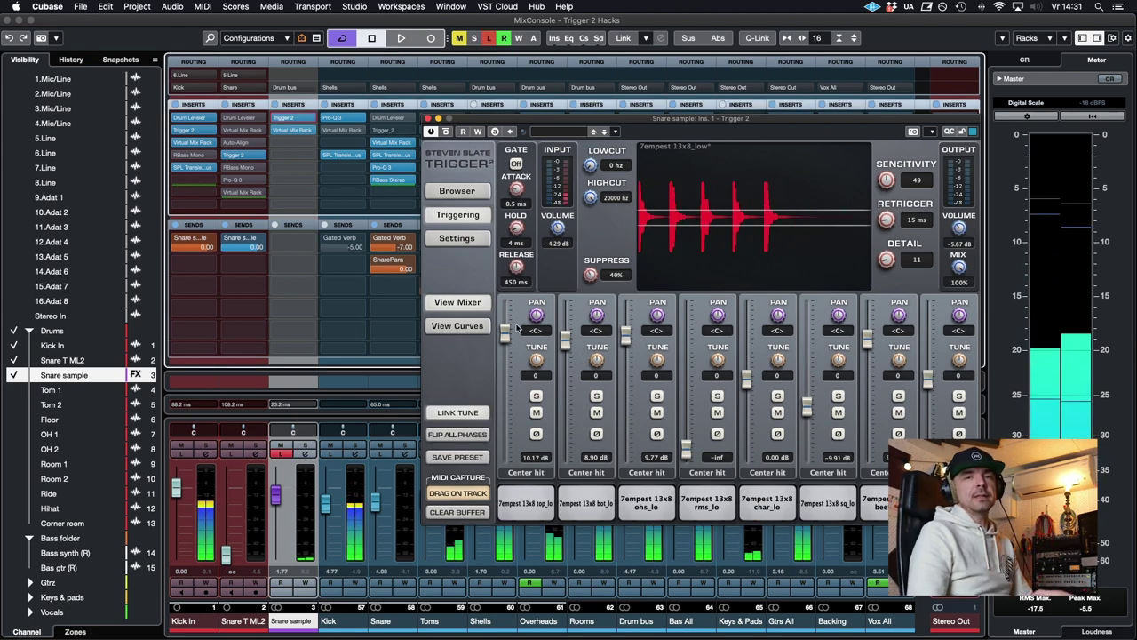
{"action": "key", "text": "space"}
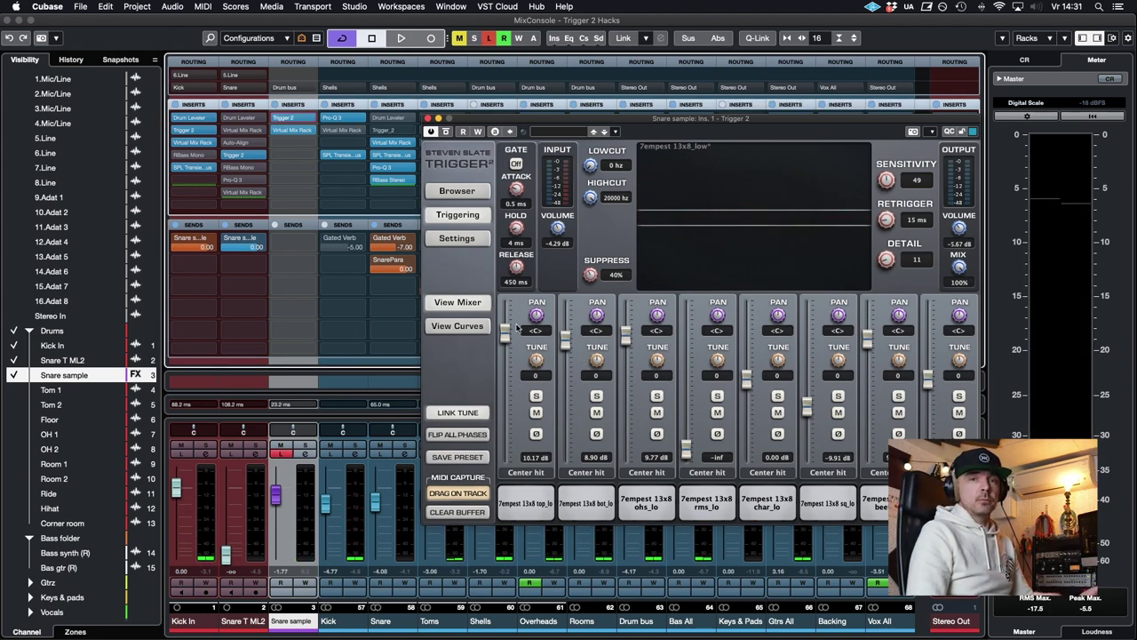
Raise the Snare T ML2 fader to about 4.11 dB during playback and open that channel's Trigger 2.
{"action": "key", "text": "space"}
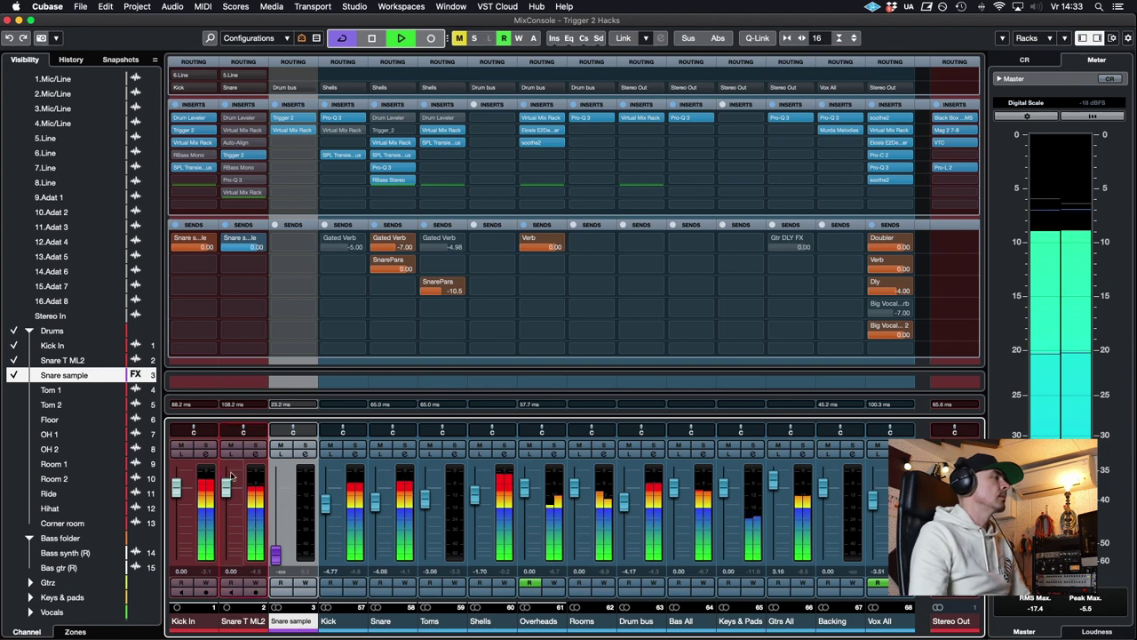
{"action": "left_click_drag", "start_coordinate": [231, 477], "coordinate": [229, 487]}
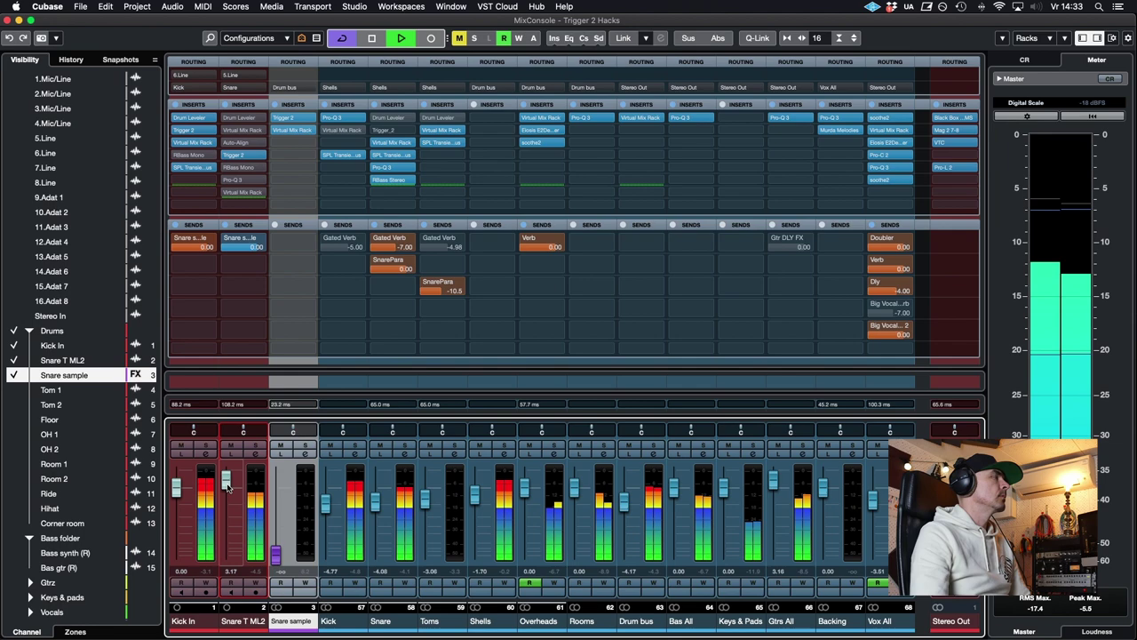
{"action": "left_click", "coordinate": [245, 156]}
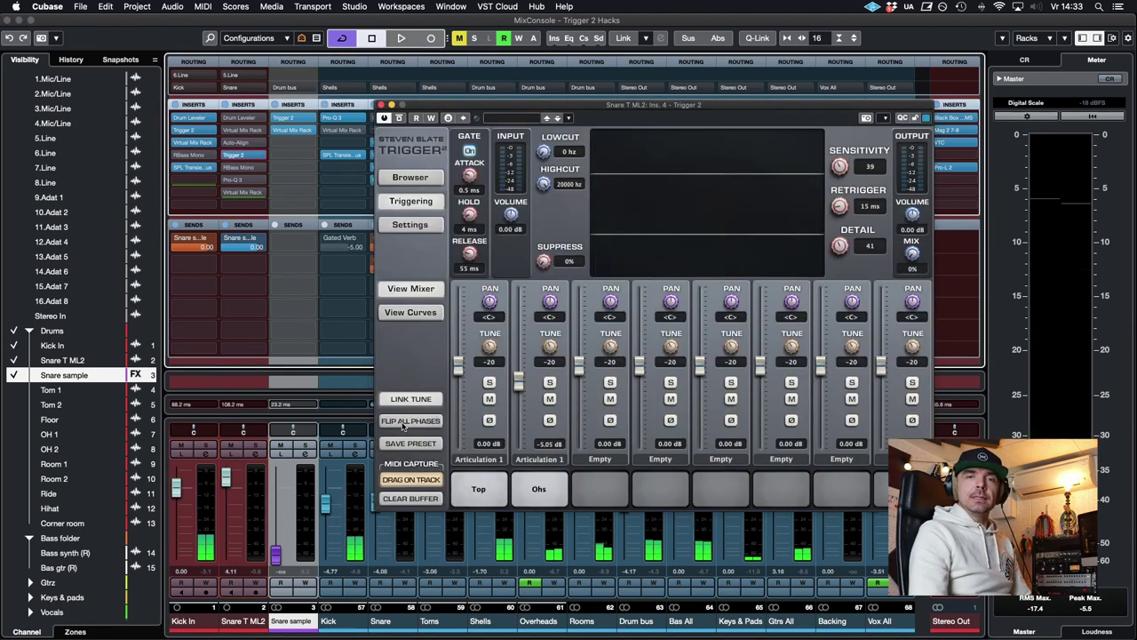